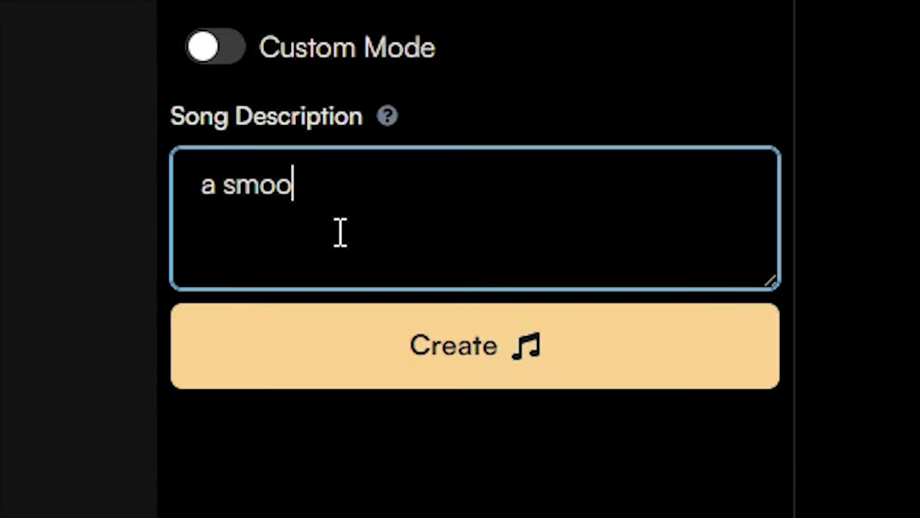
- Enter 'a smooth salsa song about dancing with you for the last time' and create it
{"action": "type", "text": "th salsa song about dancin"}
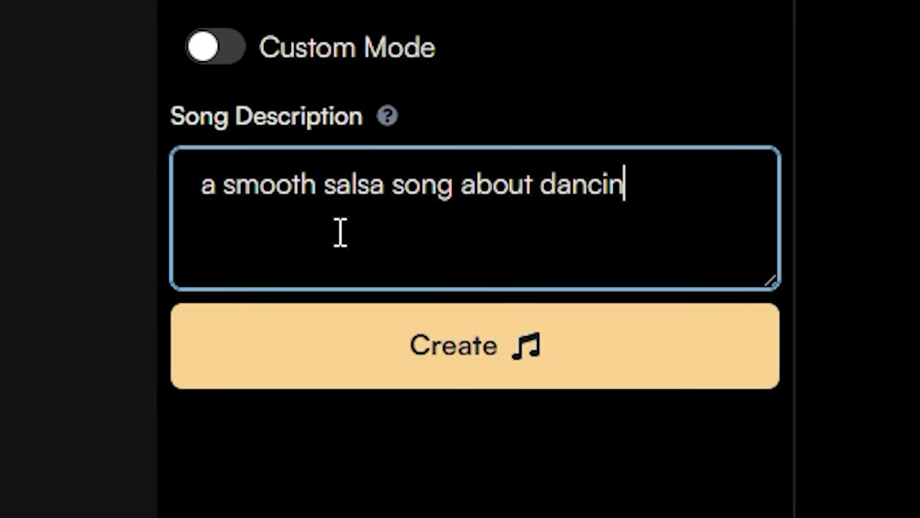
{"action": "type", "text": "g with you for the last time"}
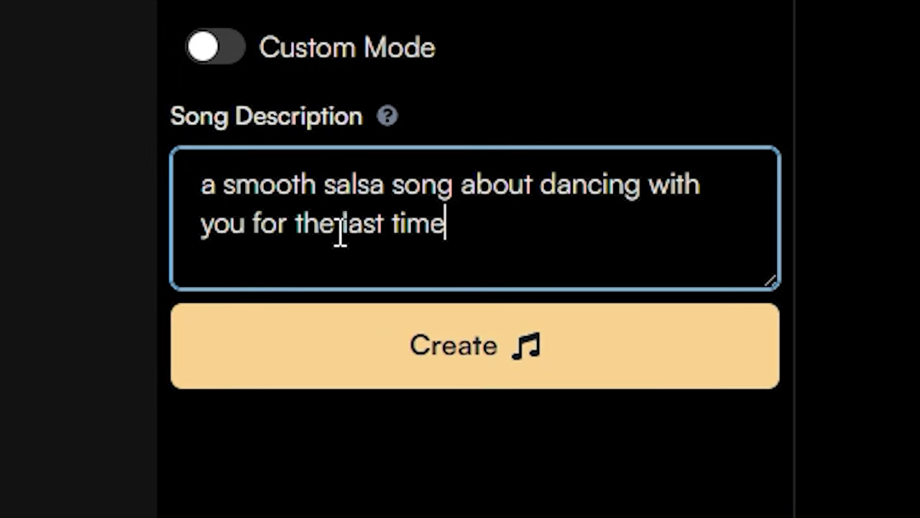
{"action": "left_click", "coordinate": [379, 337]}
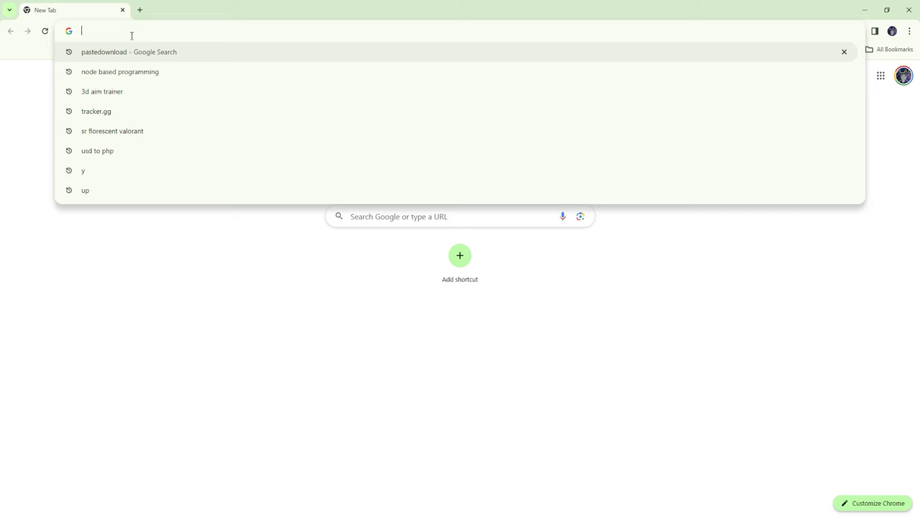
- Visit suno.ai and launch the app through 'Make a song'
{"action": "type", "text": "suno.ai"}
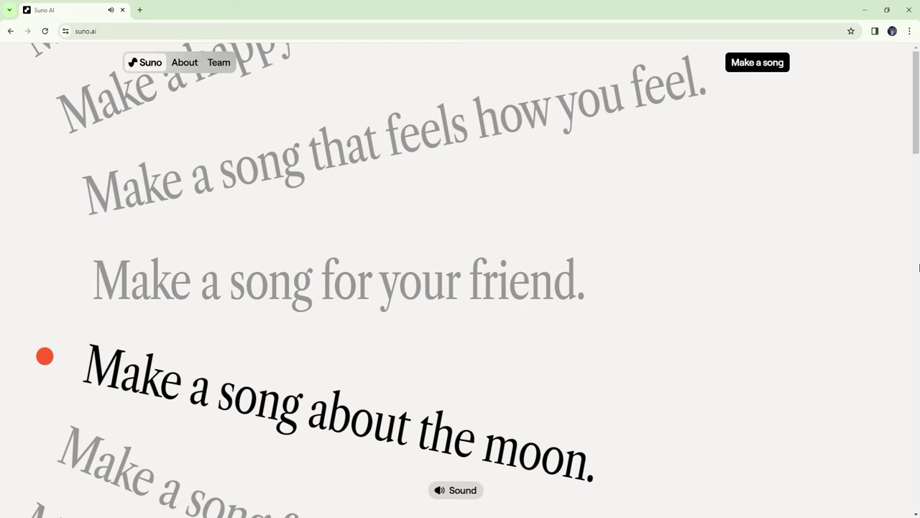
{"action": "left_click", "coordinate": [755, 68]}
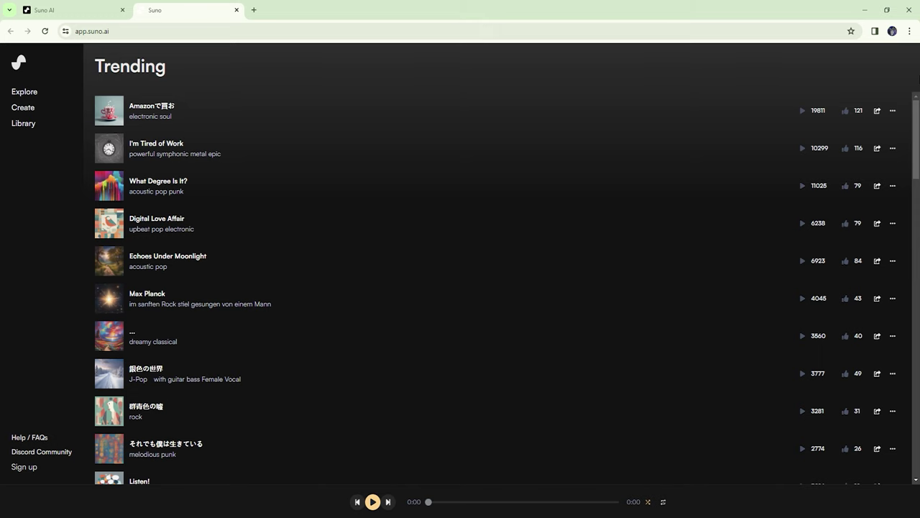
- Scroll through the Trending songs on the Explore page
{"action": "scroll", "coordinate": [919, 144], "scroll_direction": "down", "scroll_amount": 1}
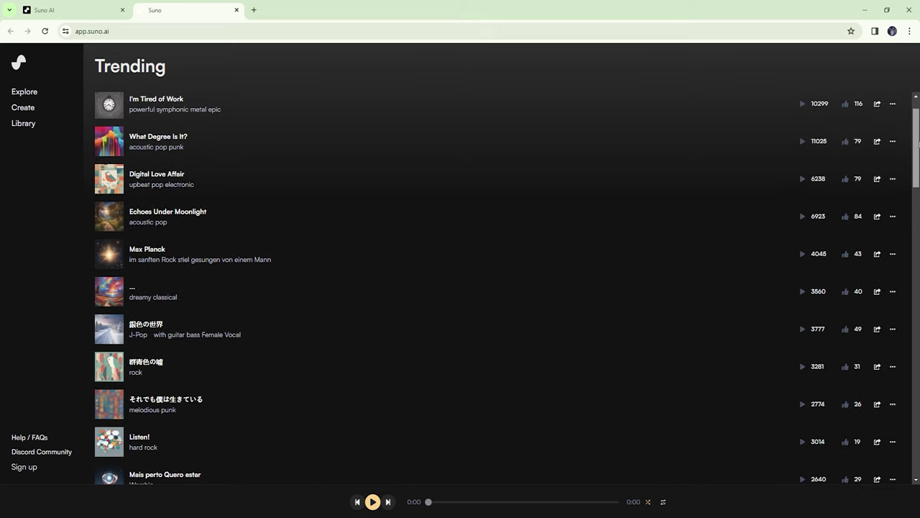
{"action": "scroll", "coordinate": [919, 144], "scroll_direction": "down", "scroll_amount": 1}
{"action": "scroll", "coordinate": [919, 144], "scroll_direction": "down", "scroll_amount": 1}
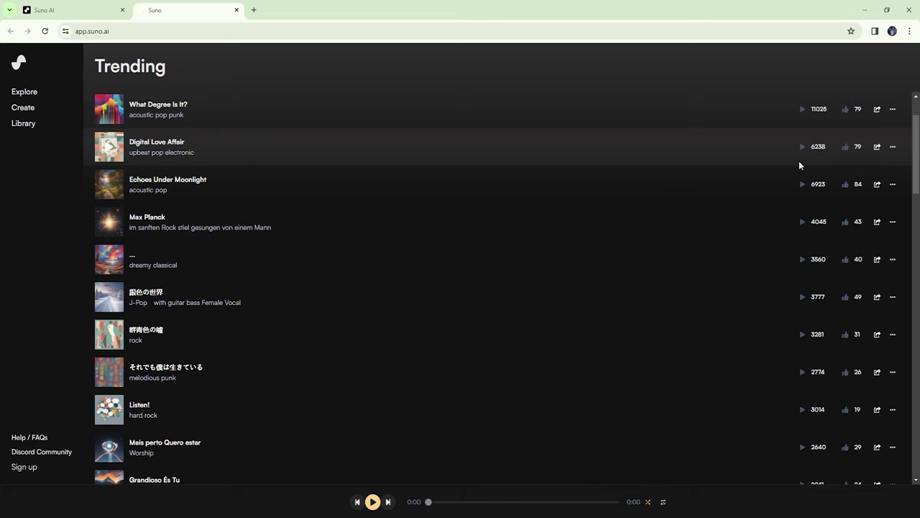
{"action": "scroll", "coordinate": [799, 164], "scroll_direction": "down", "scroll_amount": 2}
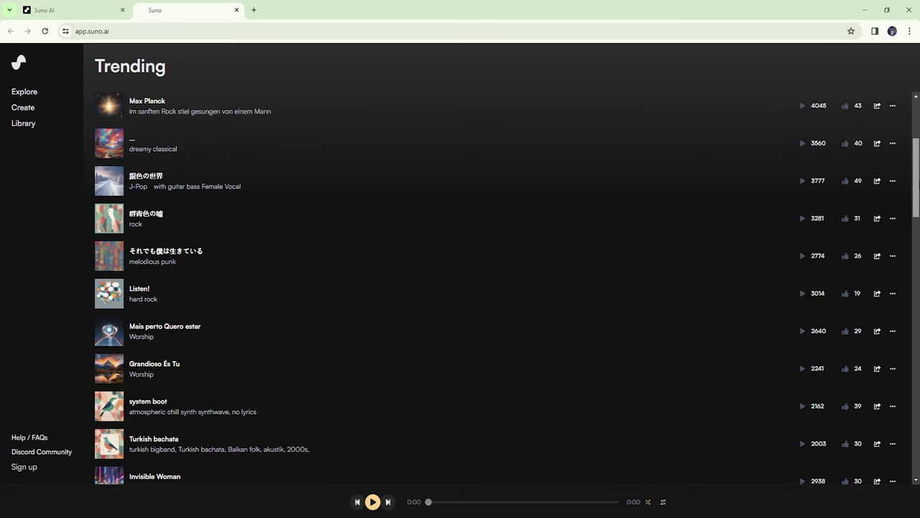
{"action": "scroll", "coordinate": [508, 287], "scroll_direction": "down", "scroll_amount": 1}
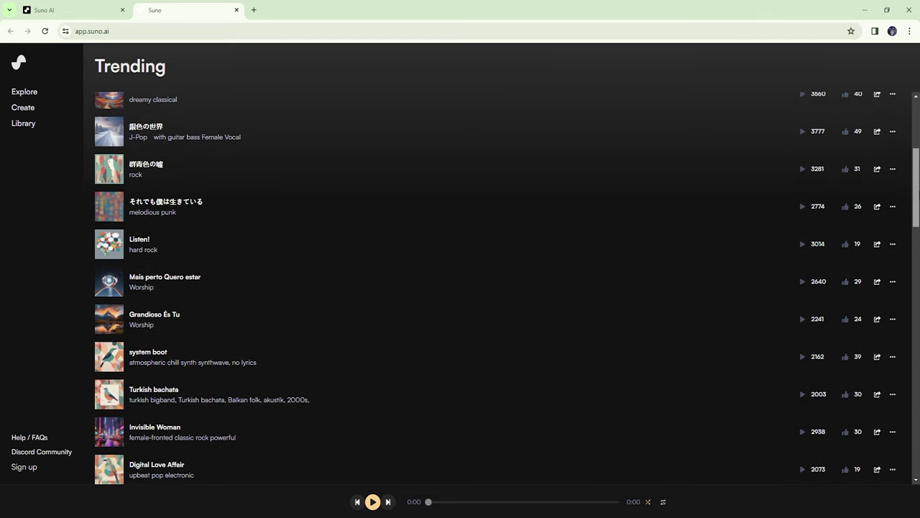
{"action": "scroll", "coordinate": [507, 288], "scroll_direction": "down", "scroll_amount": 1}
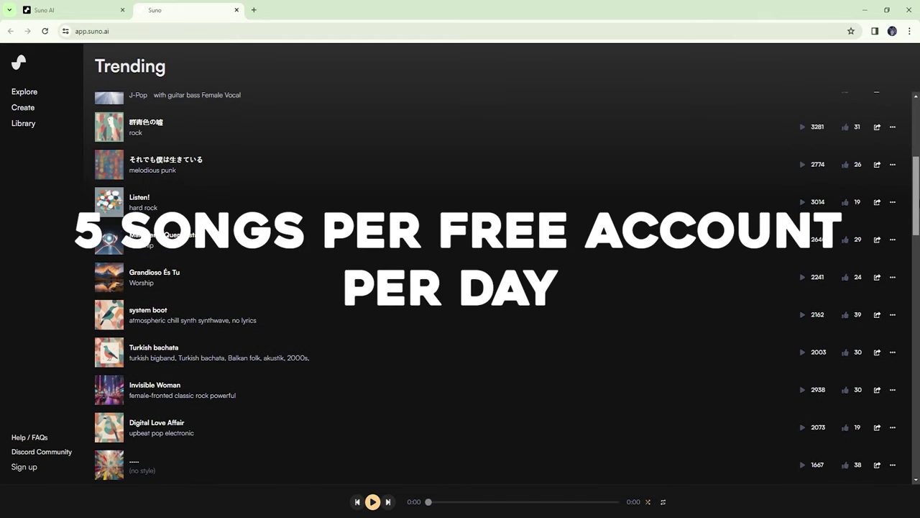
{"action": "scroll", "coordinate": [503, 287], "scroll_direction": "down", "scroll_amount": 1}
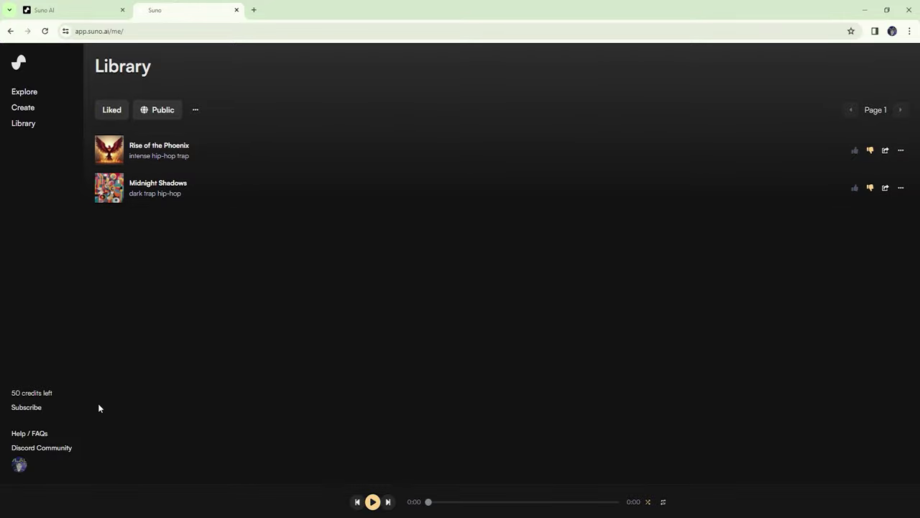
- View the Manage Subscription page, then return to the Create form
{"action": "left_click", "coordinate": [24, 408]}
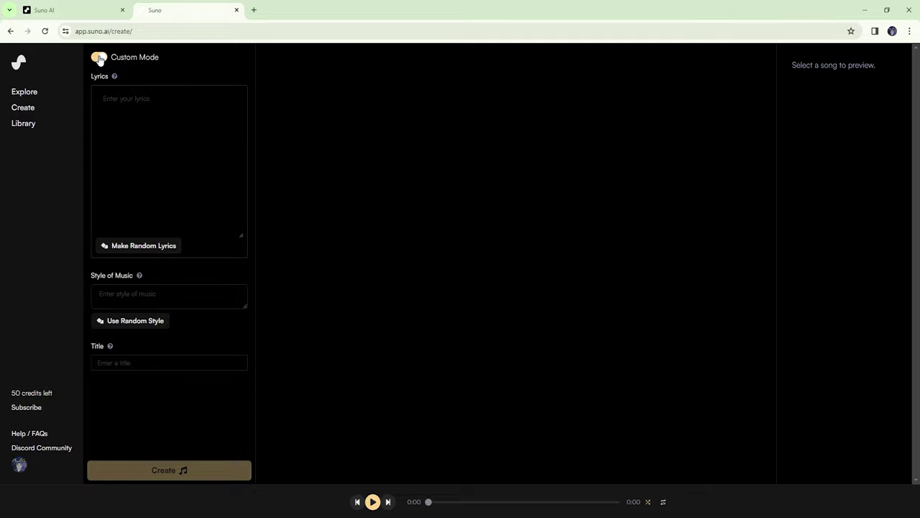
{"action": "left_click", "coordinate": [100, 60]}
{"action": "type", "text": "a certain type of song"}
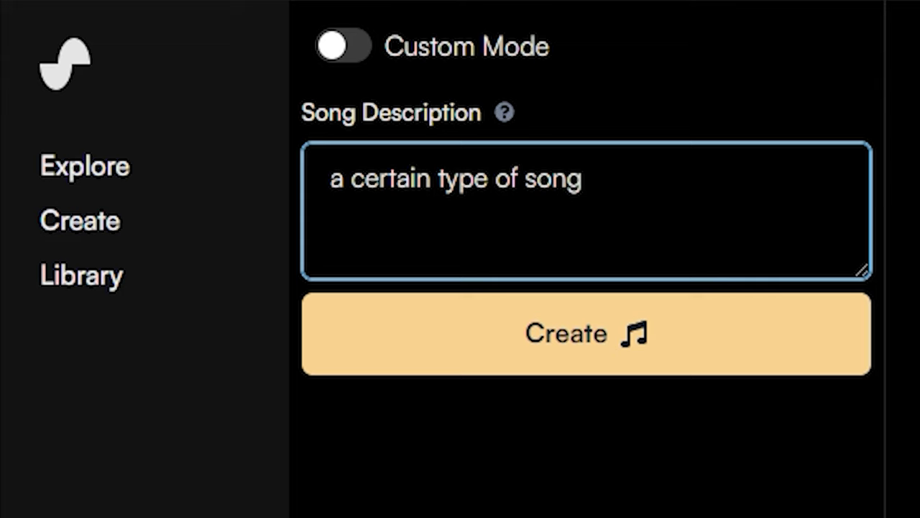
- Enter 'a song to blank to' as the song description
{"action": "type", "text": "a song to blank to"}
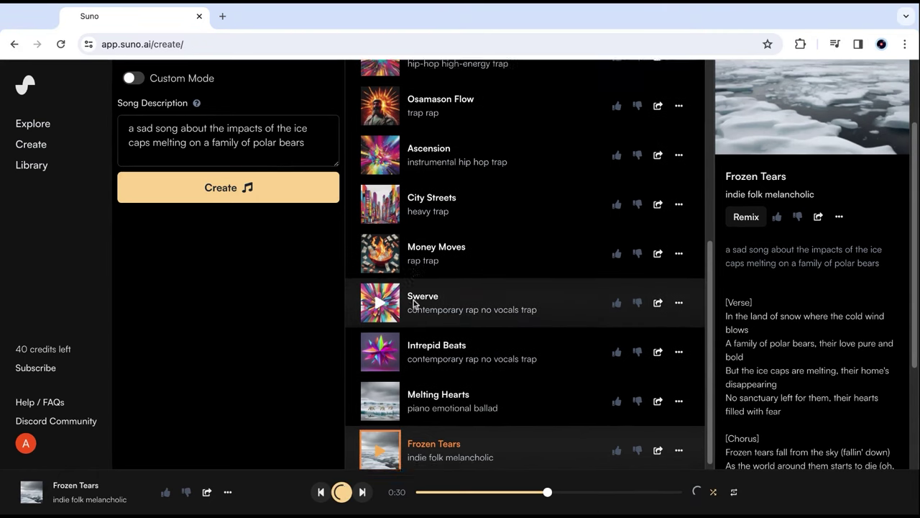
- Scroll through the Frozen Tears lyrics on the Create page
{"action": "scroll", "coordinate": [411, 299], "scroll_direction": "up", "scroll_amount": 2}
{"action": "scroll", "coordinate": [414, 303], "scroll_direction": "down", "scroll_amount": 2}
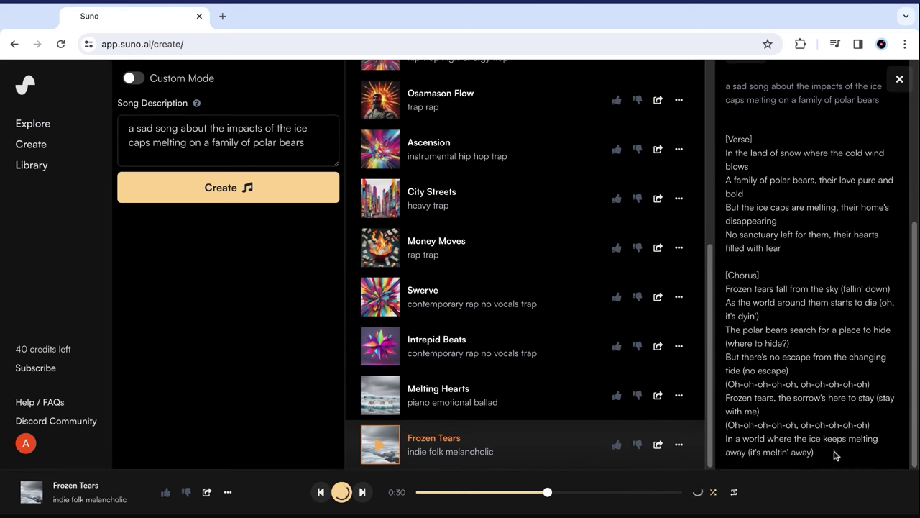
- Copy the Frozen Tears lyrics into the Custom Mode lyrics field
{"action": "mouse_move", "coordinate": [777, 356]}
{"action": "left_mouse_down"}
{"action": "mouse_move", "coordinate": [832, 461]}
{"action": "mouse_move", "coordinate": [726, 135]}
{"action": "left_mouse_up"}
{"action": "key", "text": "ctrl+c"}
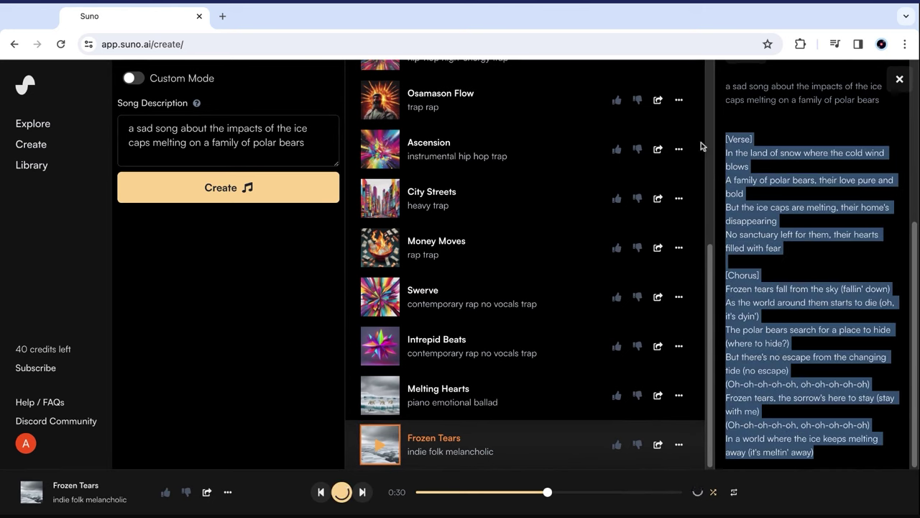
{"action": "left_click", "coordinate": [146, 81]}
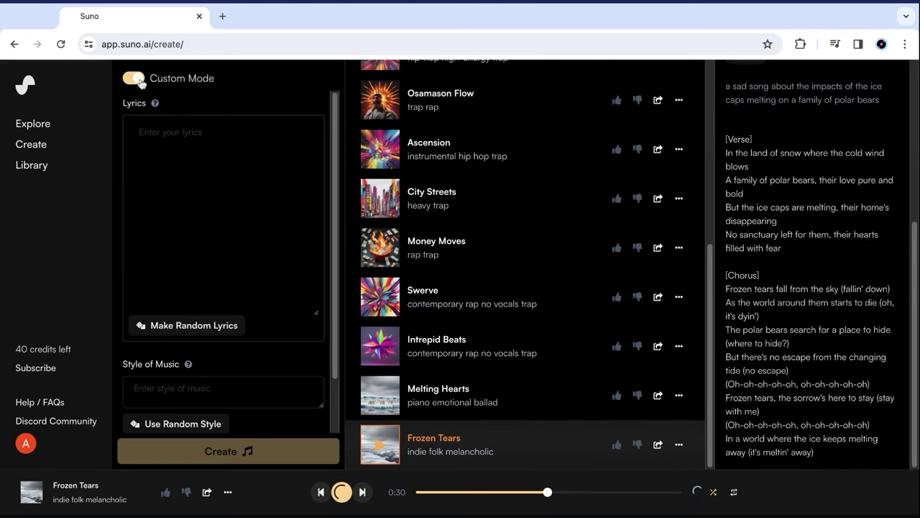
{"action": "left_click", "coordinate": [157, 156]}
{"action": "key", "text": "ctrl+v"}
- Set style 'rap, trap, heavy bass' and title 'Frozen Tearz', then create
{"action": "scroll", "coordinate": [182, 163], "scroll_direction": "down", "scroll_amount": 1}
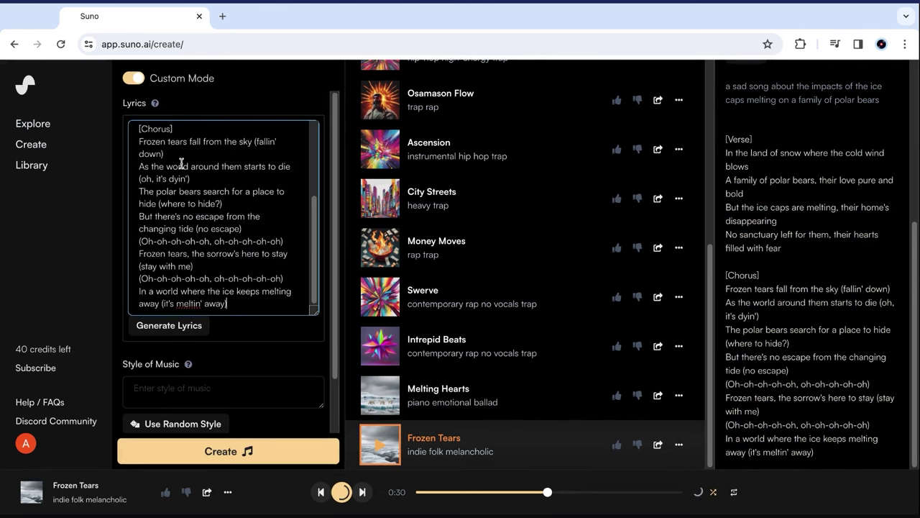
{"action": "scroll", "coordinate": [198, 234], "scroll_direction": "down", "scroll_amount": 1}
{"action": "left_click", "coordinate": [199, 329]}
{"action": "type", "text": "rap, trap, heavy bass"}
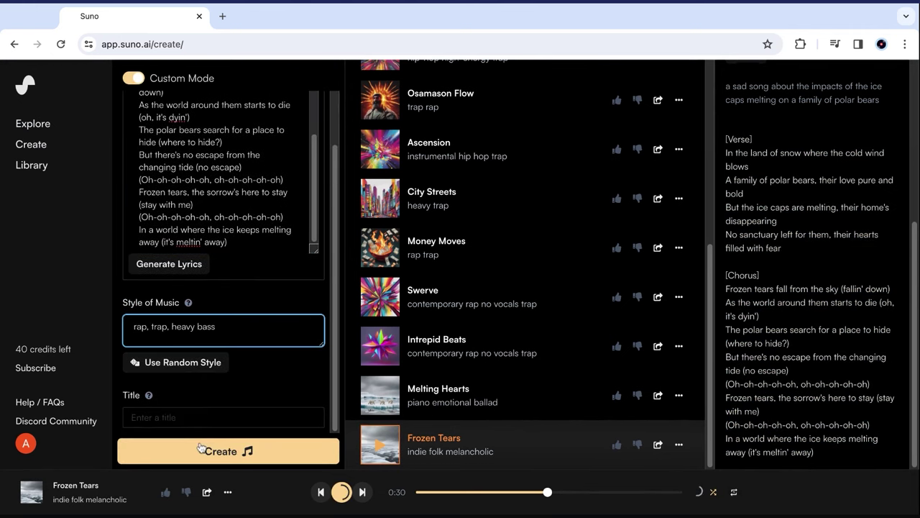
{"action": "left_click", "coordinate": [198, 420]}
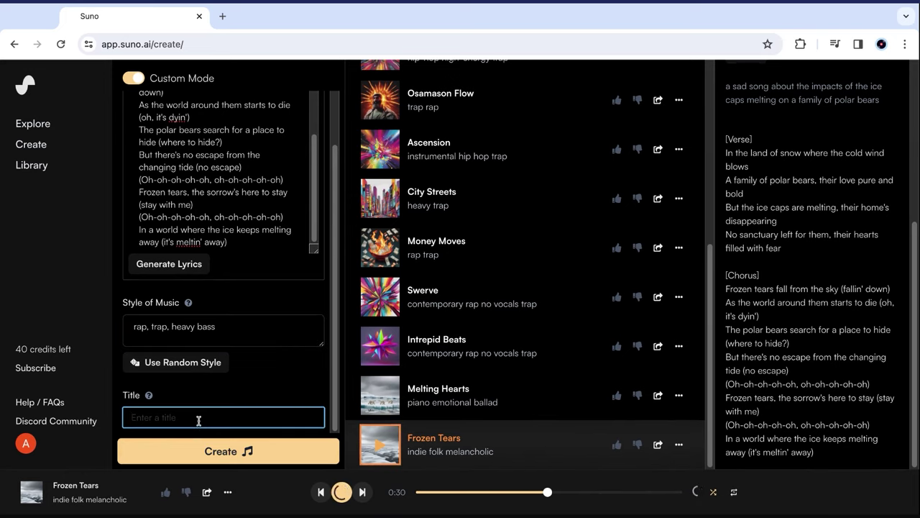
{"action": "type", "text": "Frozen"}
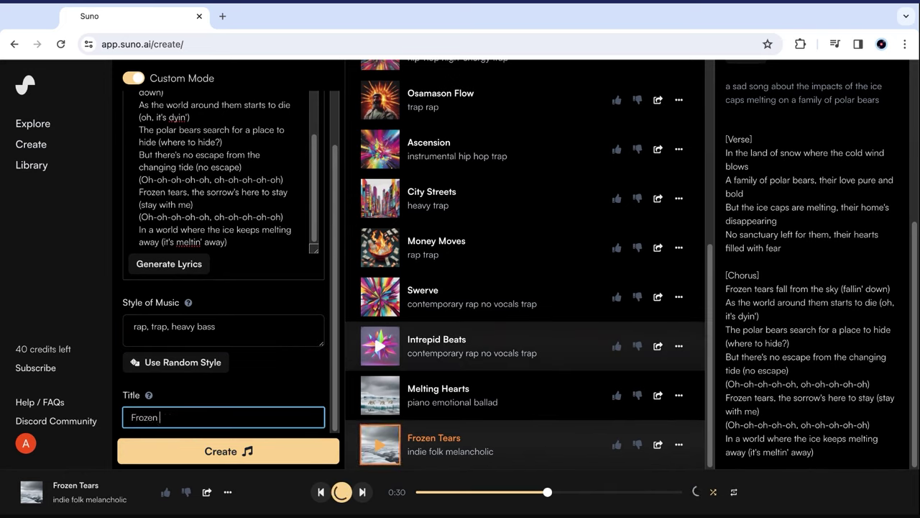
{"action": "type", "text": " Tearz"}
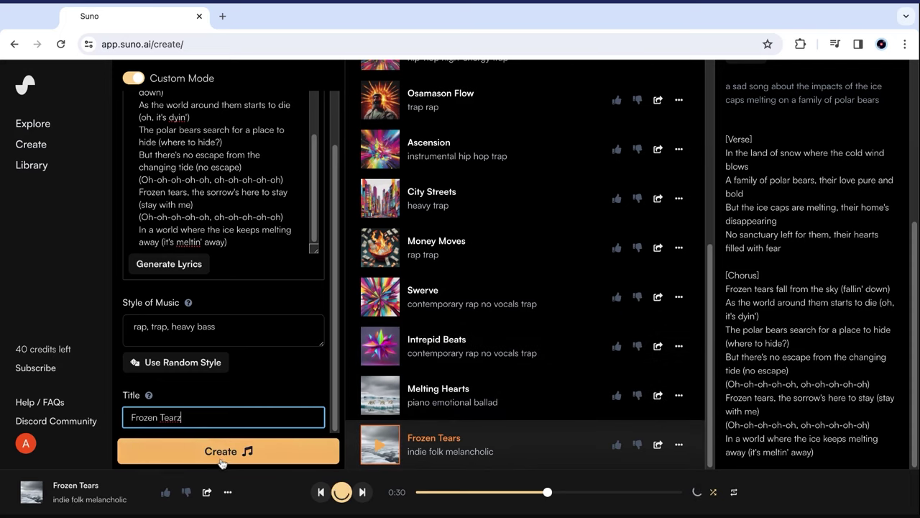
{"action": "left_click", "coordinate": [295, 451]}
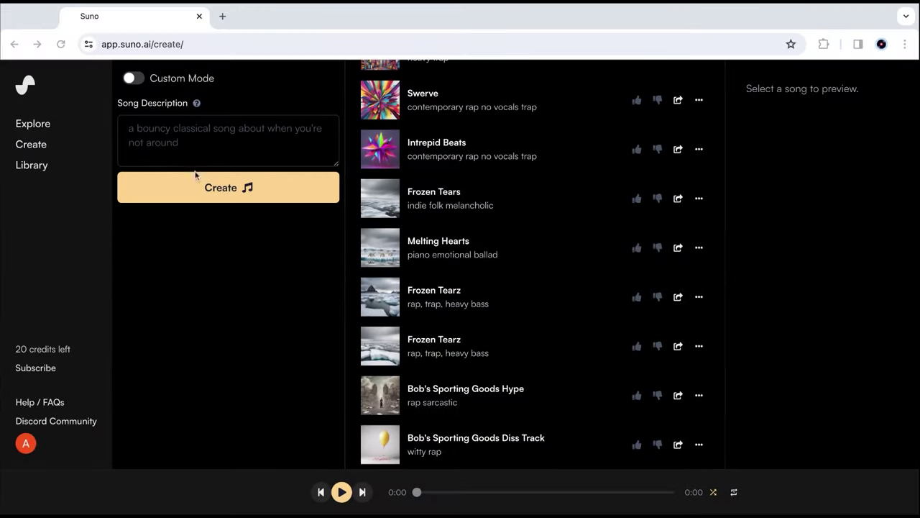
- Describe an Ikea diss-track social media ad from Bob of Bob's Furniture World and create it
{"action": "left_click", "coordinate": [145, 146]}
{"action": "type", "text": "diss"}
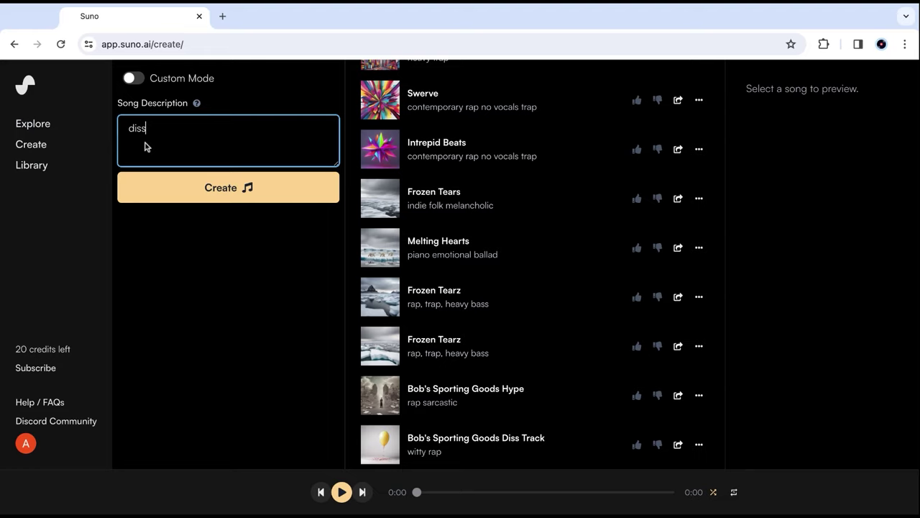
{"action": "type", "text": " track about"}
{"action": "type", "text": " ikea,"}
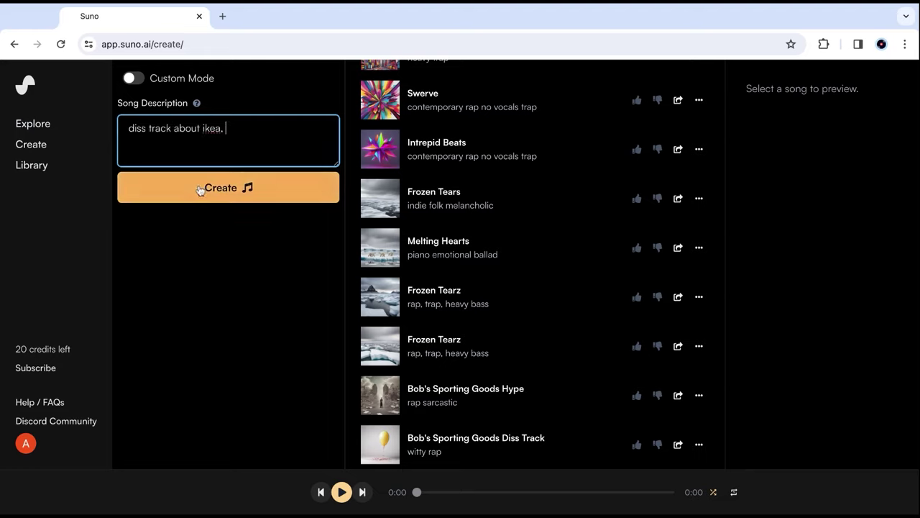
{"action": "type", "text": " for social media advertis"}
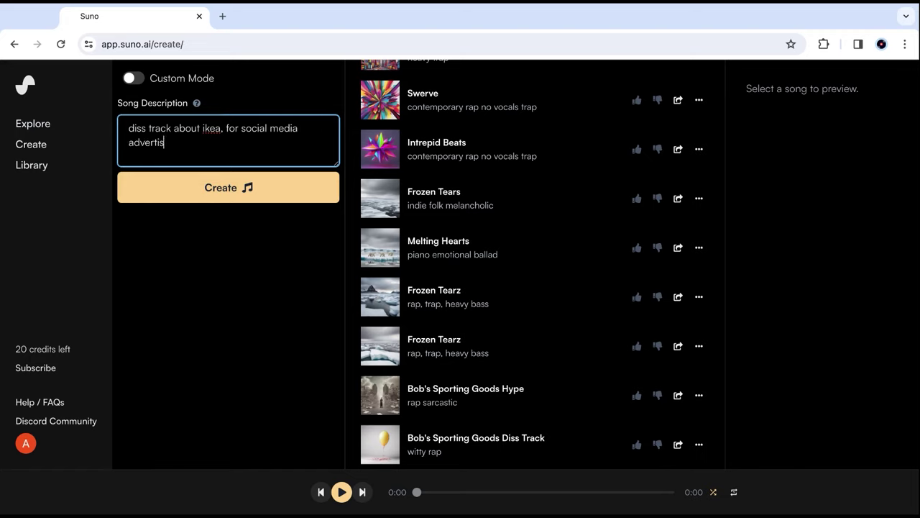
{"action": "type", "text": "ement, from the perspective of Bob of Bob's Furniture Wo"}
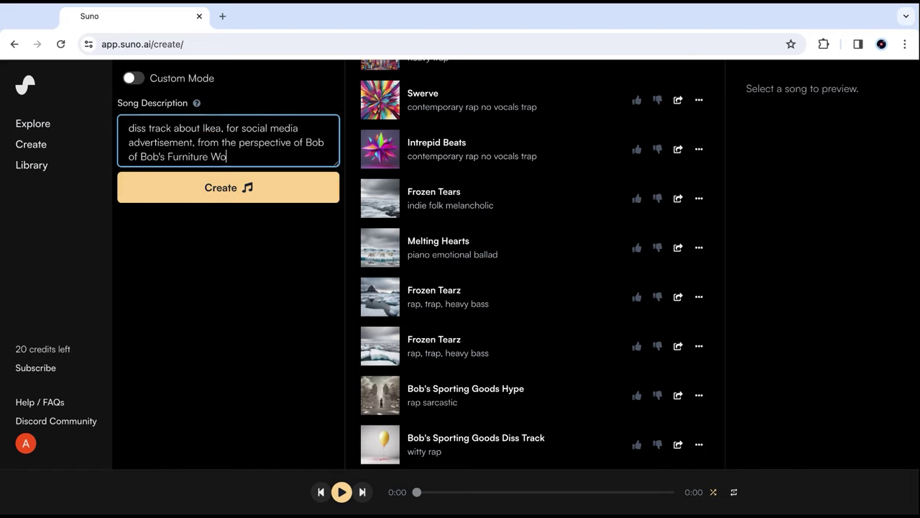
{"action": "type", "text": "rld"}
{"action": "left_click", "coordinate": [259, 189]}
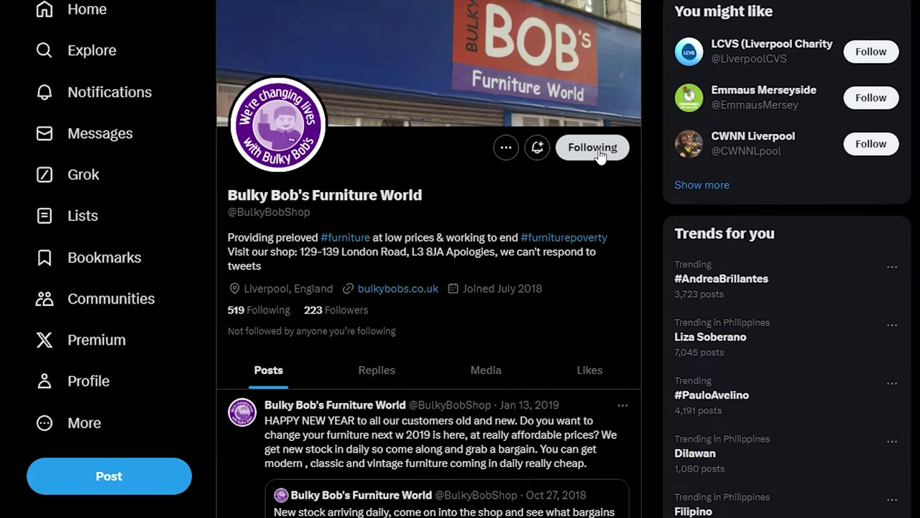
{"action": "left_click", "coordinate": [508, 151]}
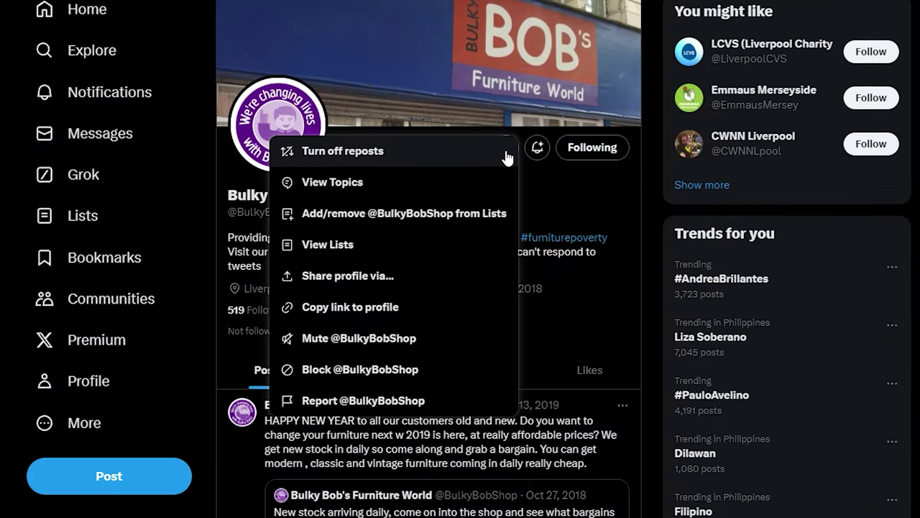
{"action": "left_click", "coordinate": [583, 189]}
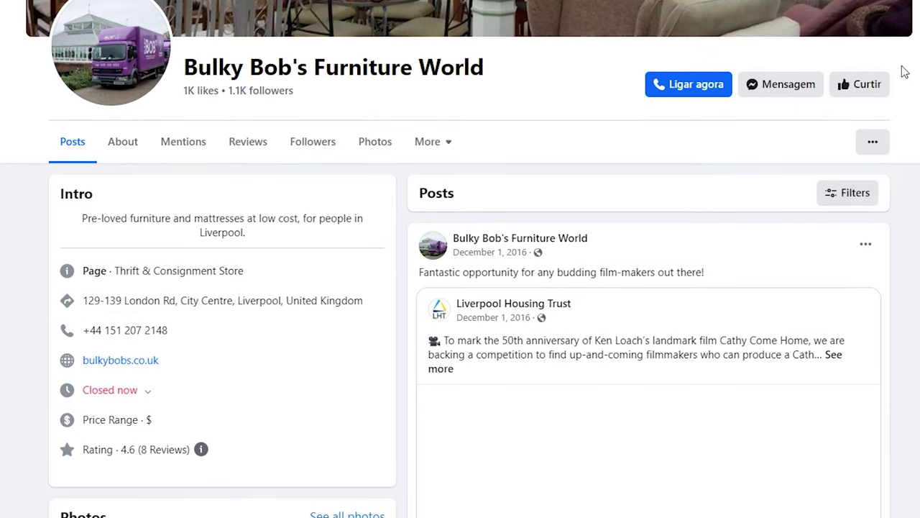
- Open a Messenger chat via the Mensagem button on Bulky Bob's page
{"action": "left_click", "coordinate": [780, 92]}
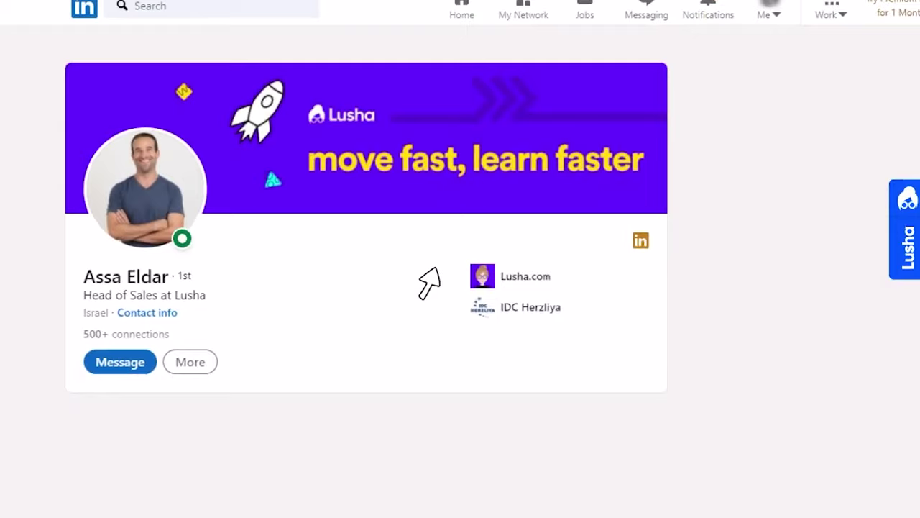
- Open the Lusha extension panel on the LinkedIn profile
{"action": "left_click", "coordinate": [908, 248]}
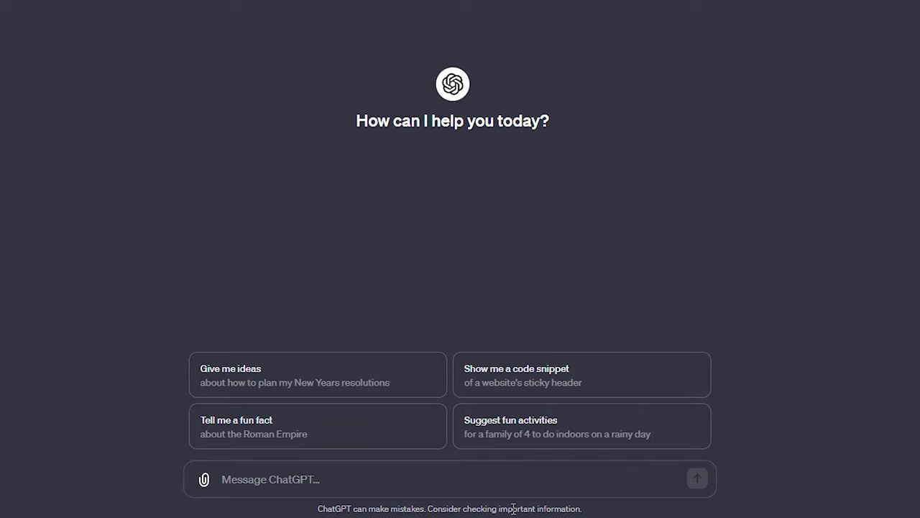
- Paste and send the ChatGPT prompt asking for a social media pitch for Bob's Furniture World jingle
{"action": "left_click", "coordinate": [514, 480]}
{"action": "type", "text": "Bob’s furniture world is struggling to stay afloat with Ikea’s entrance into the market. We wrote a jingle/humorous diss track that will help Bob compete against Ikea. I’d like you to craft the perfect message for social media to pique Bob and his team’s interest in buying our jingle. Please talk about how the Bob’s Furniture team could run a geographically targeted social media ad campaign. We’re also going to attach a teaser of the song to the message, so please reference that."}
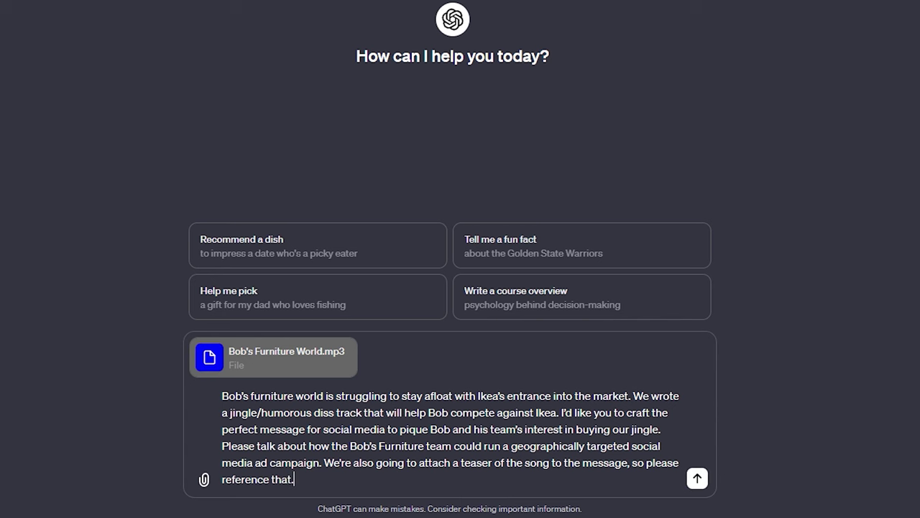
{"action": "key", "text": "Return"}
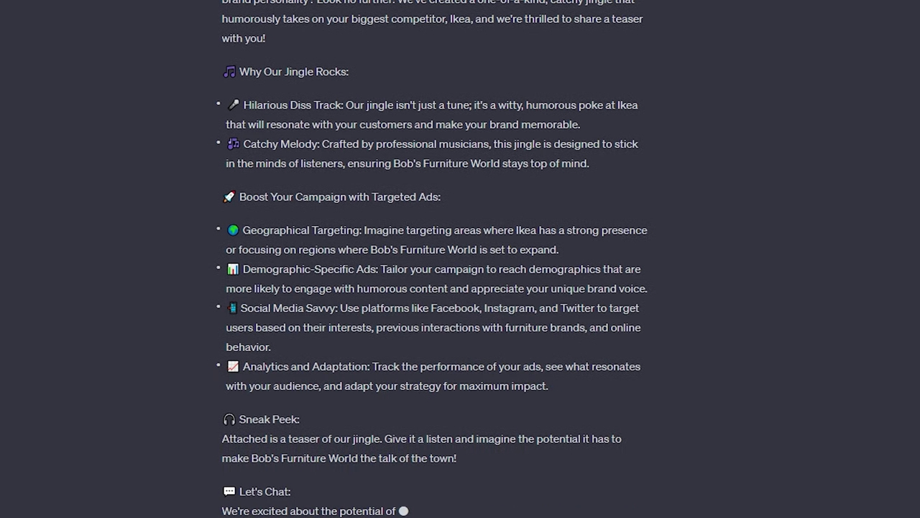
- Scroll through ChatGPT's 'Exciting Opportunity for Bob's Furniture World' pitch and its targeting tips
{"action": "scroll", "coordinate": [435, 288], "scroll_direction": "up", "scroll_amount": 6}
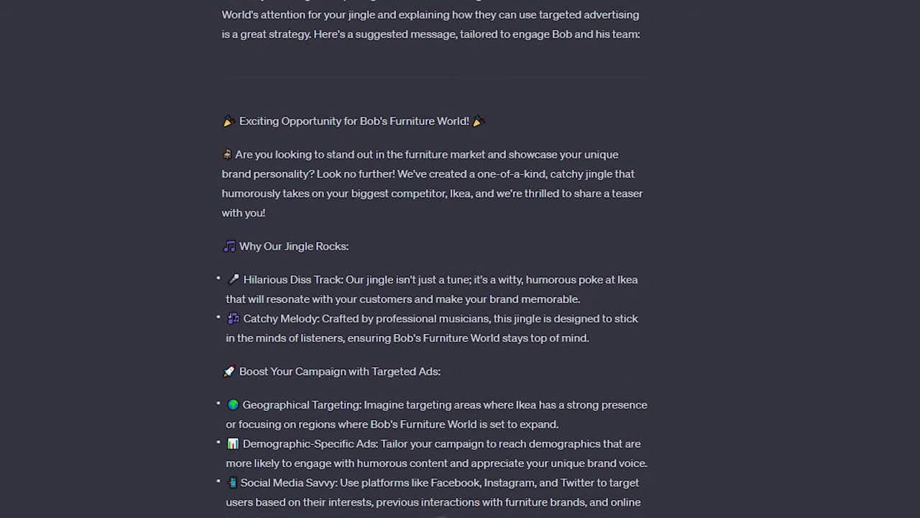
{"action": "scroll", "coordinate": [435, 288], "scroll_direction": "down", "scroll_amount": 2}
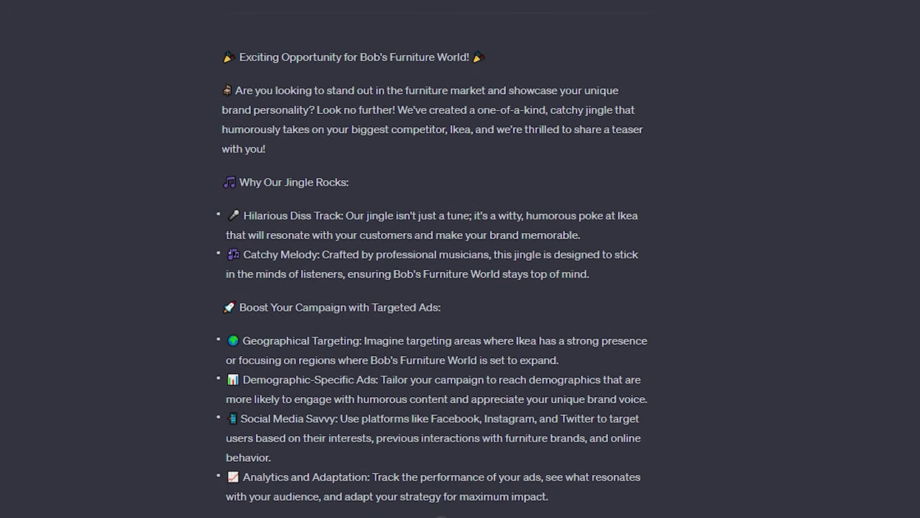